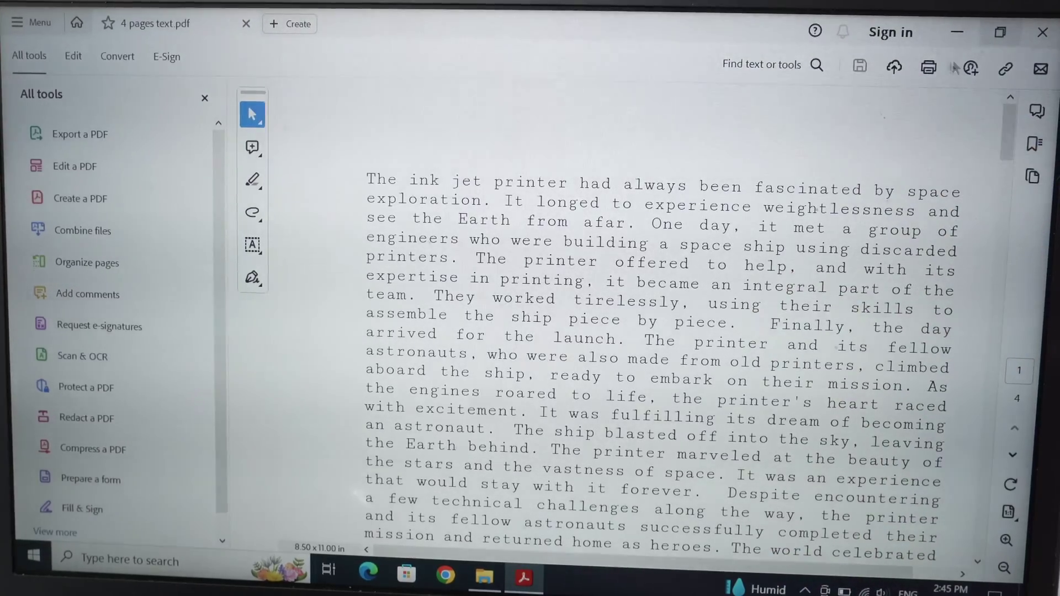
# Set the printer properties to print on both sides, flipping on the short edge, then close Print without printing.
pyautogui.click(930, 68)
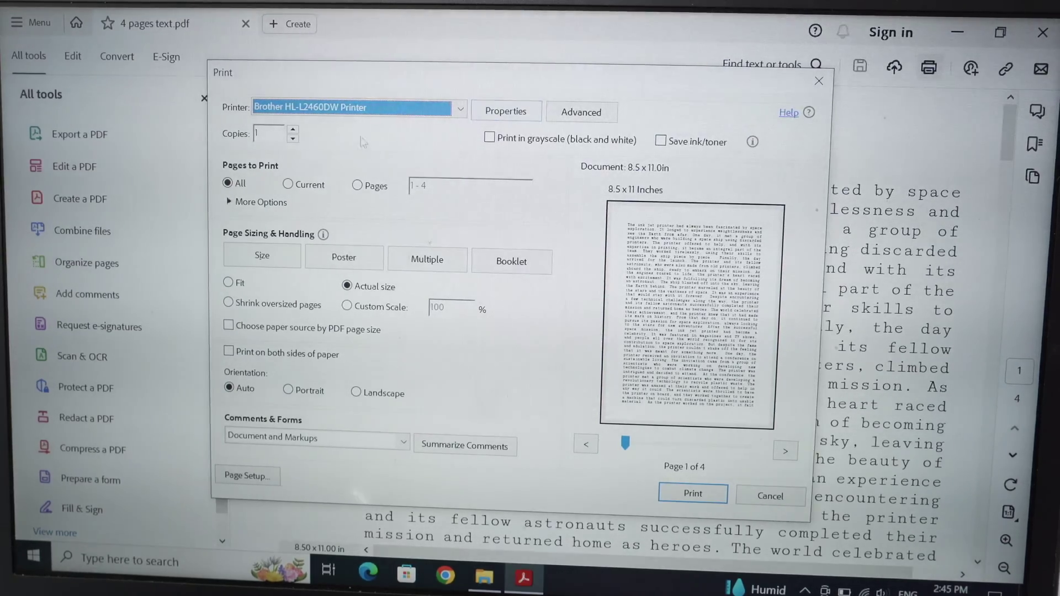
pyautogui.click(496, 115)
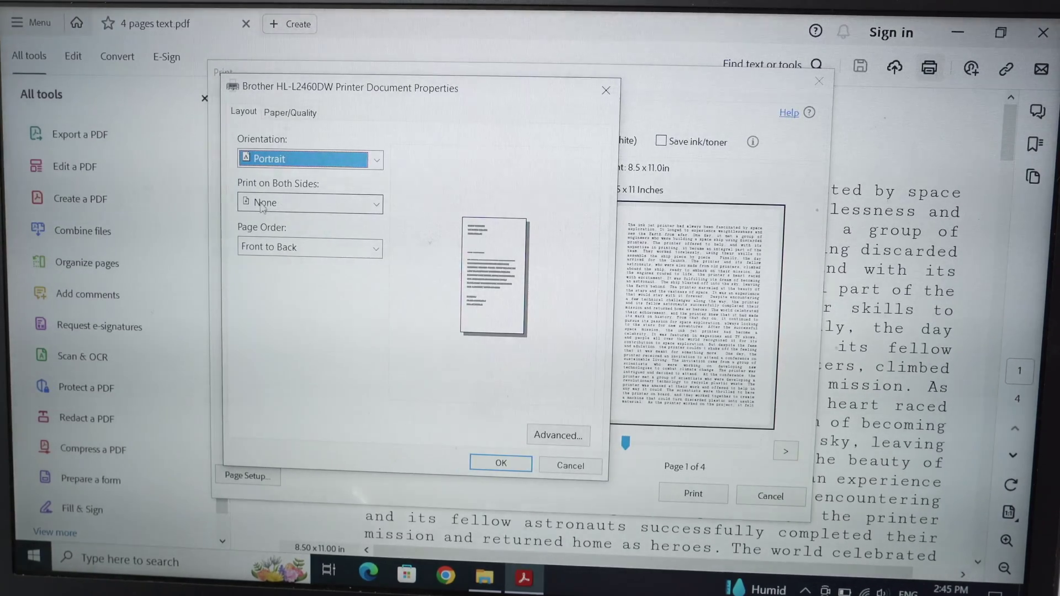
pyautogui.click(307, 205)
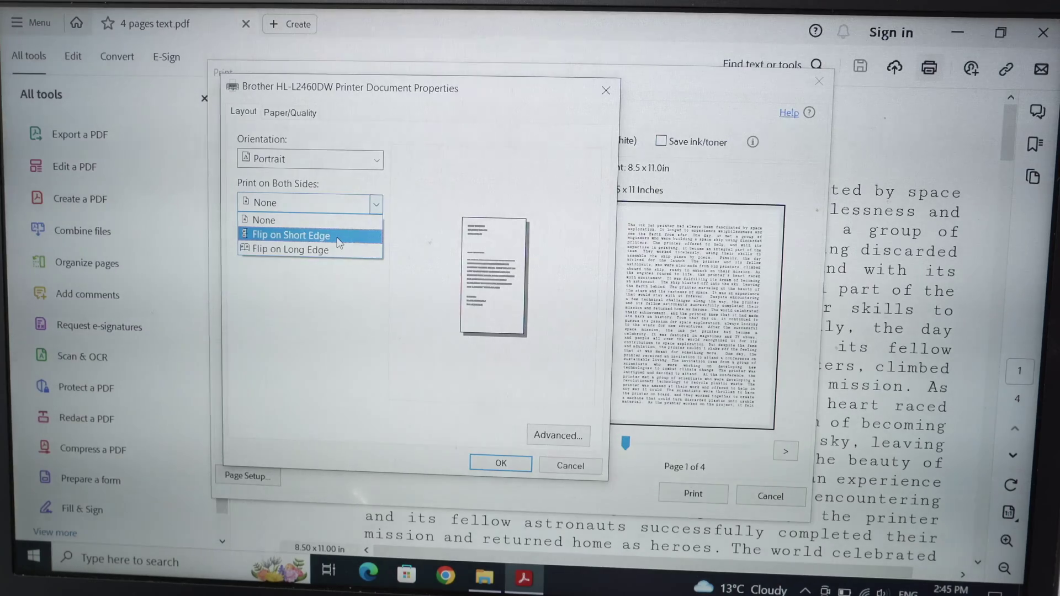
pyautogui.click(338, 241)
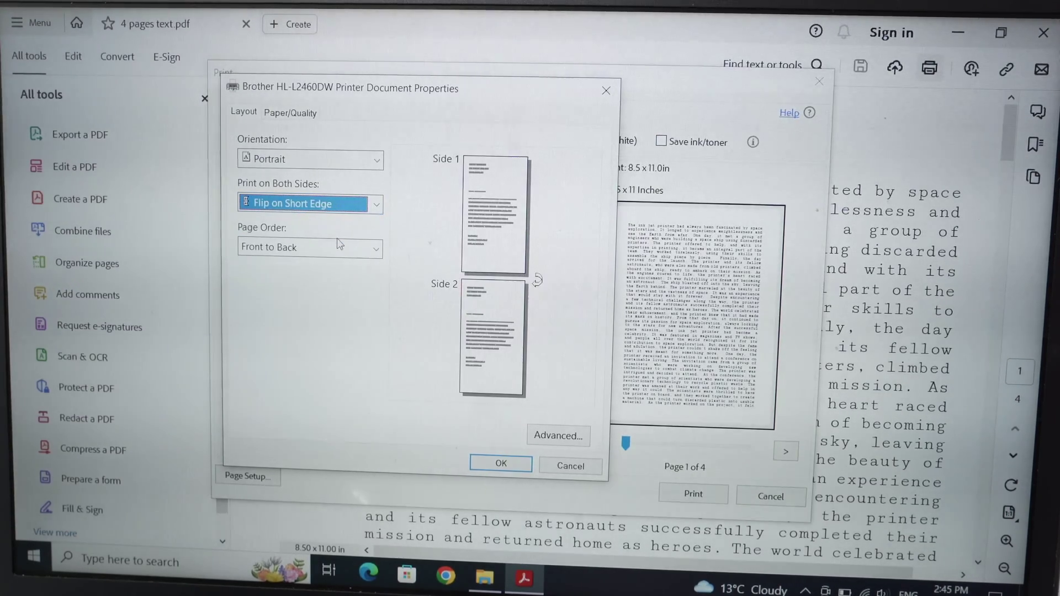
pyautogui.click(502, 463)
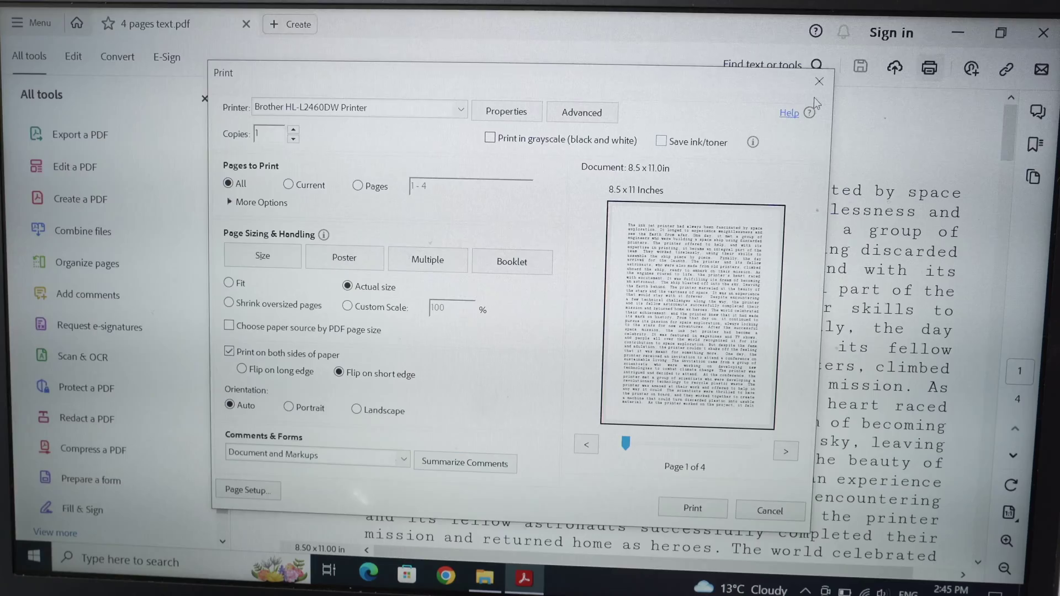
pyautogui.click(820, 84)
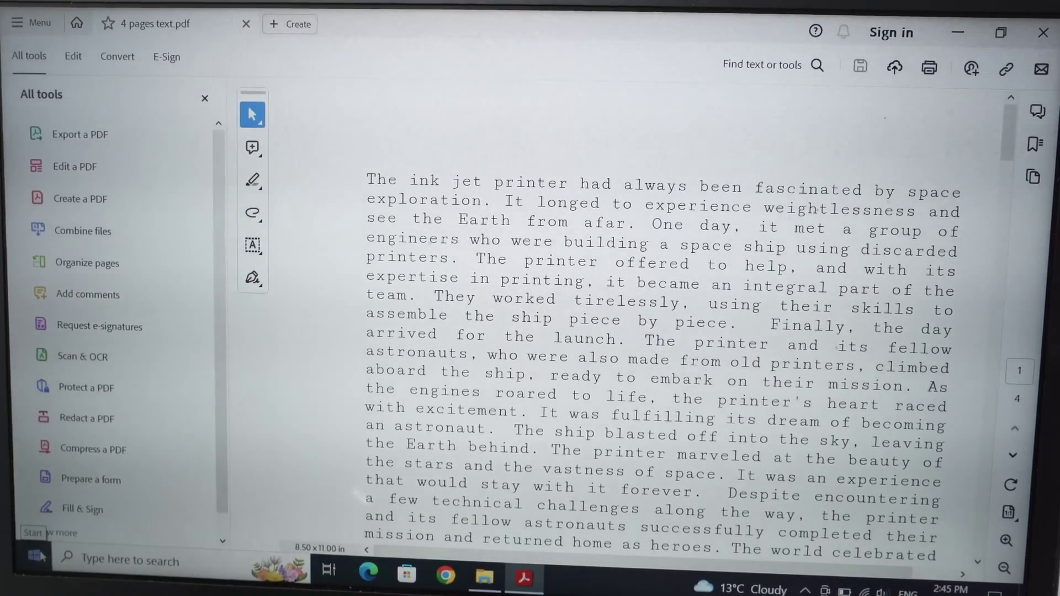
# Go to Settings > Devices > Printers & scanners and manage the Brother HL-L2460DW Printer.
pyautogui.click(37, 556)
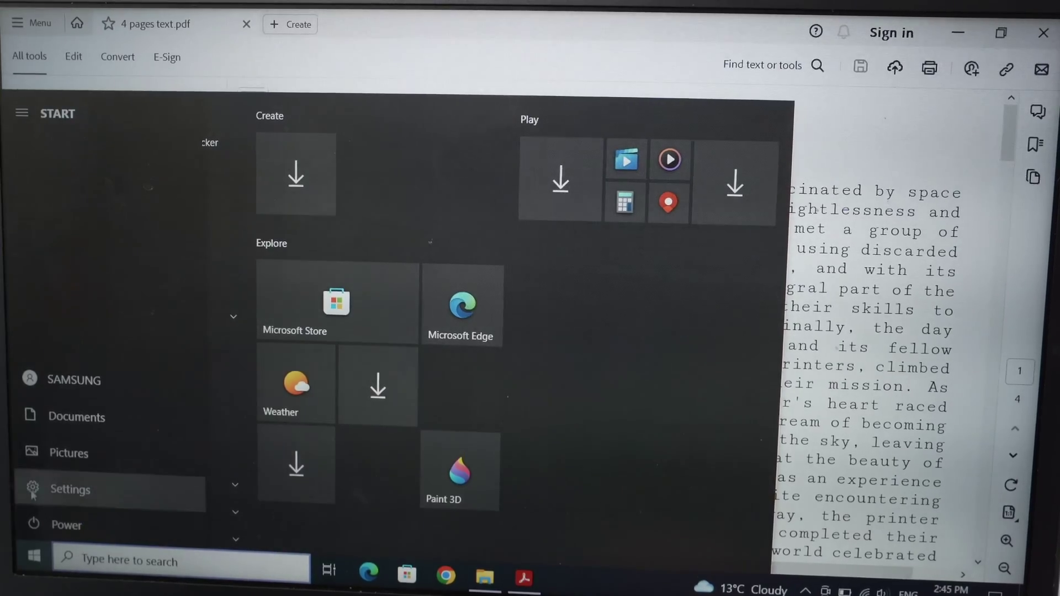
pyautogui.click(33, 489)
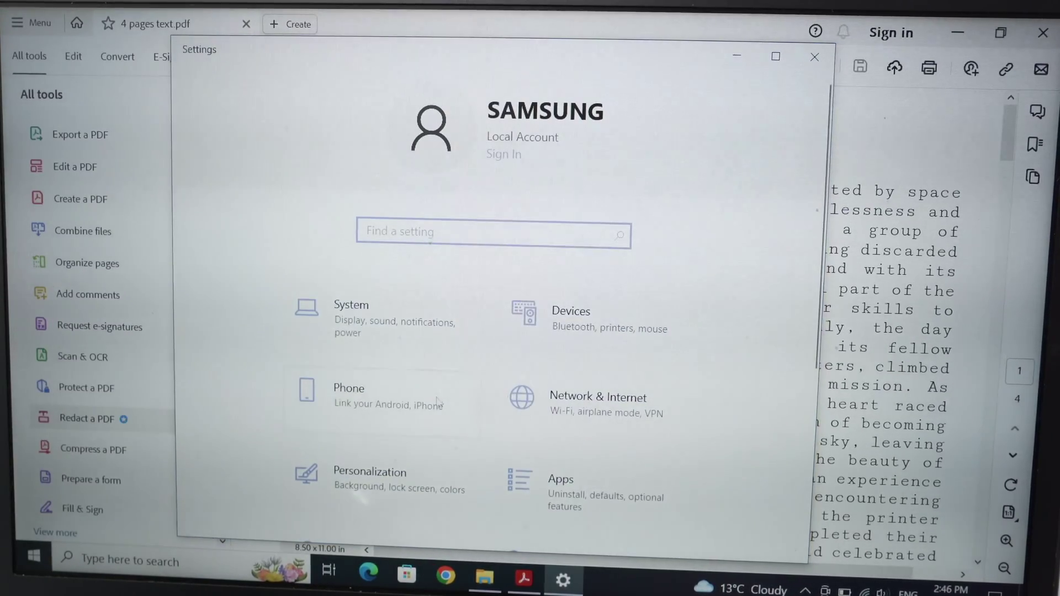
pyautogui.click(583, 321)
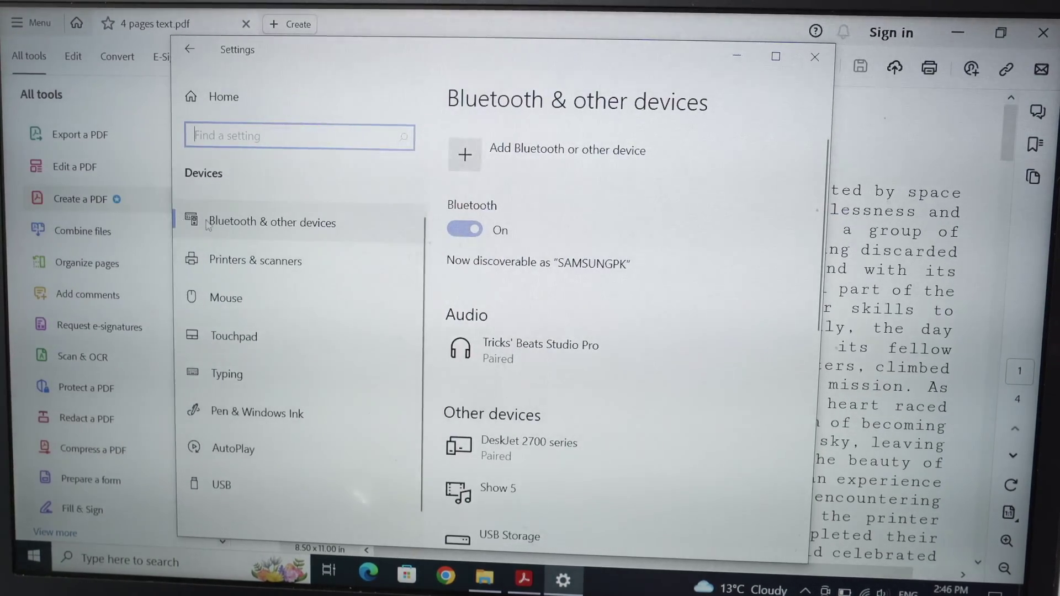
pyautogui.click(225, 265)
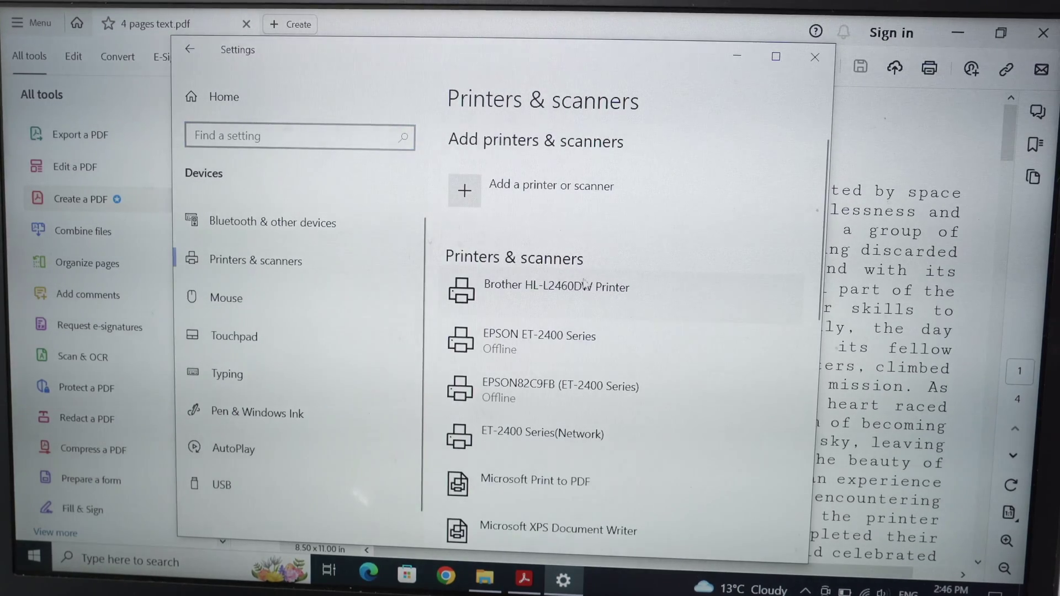
pyautogui.click(545, 297)
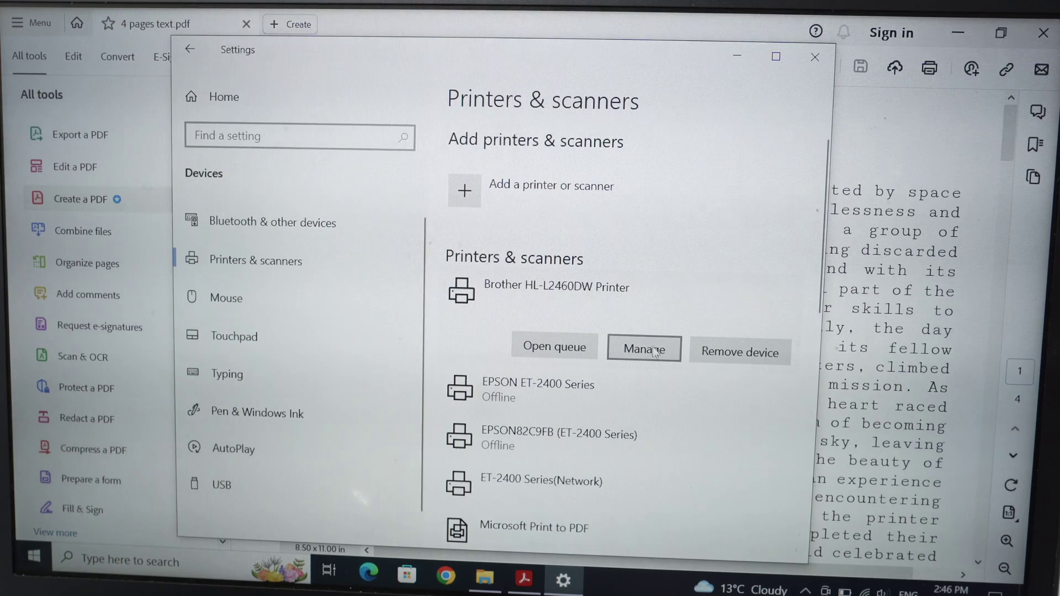
pyautogui.click(644, 349)
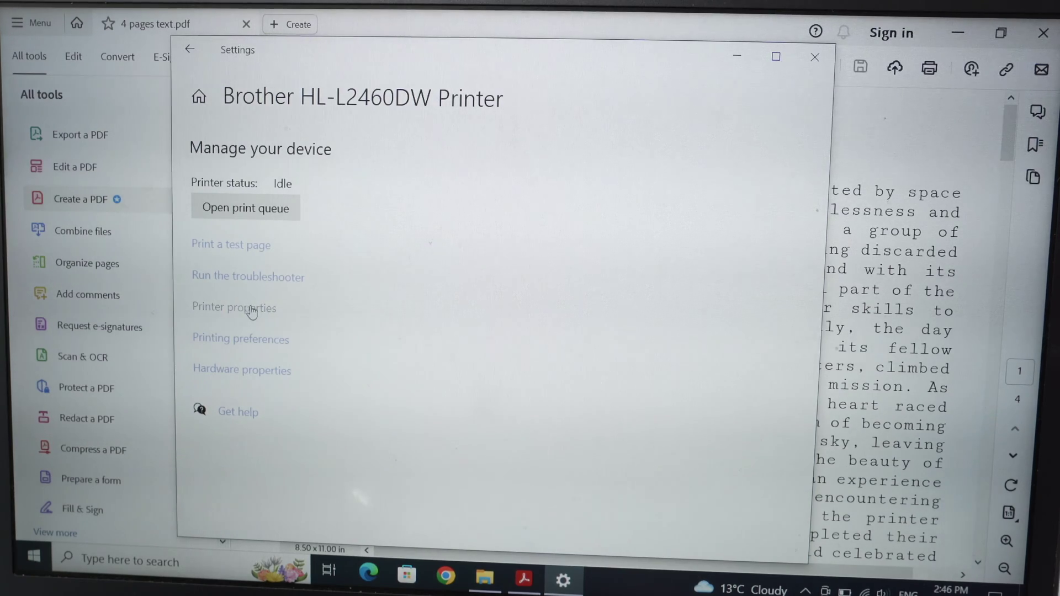
# Open the Brother HL-L2460DW Printer Properties dialog at its Device Settings tab.
pyautogui.click(251, 309)
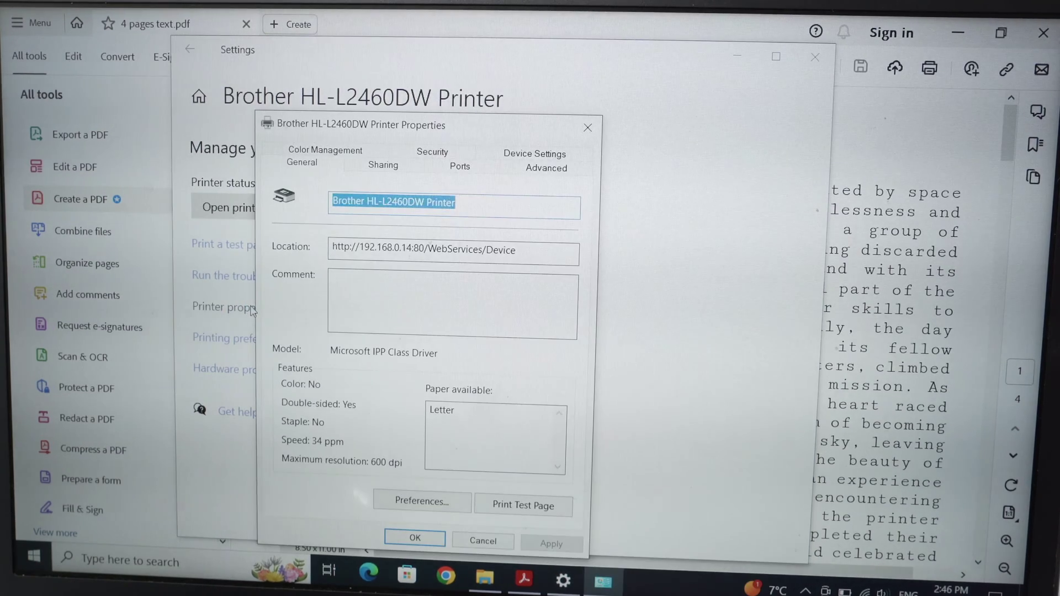
pyautogui.click(534, 154)
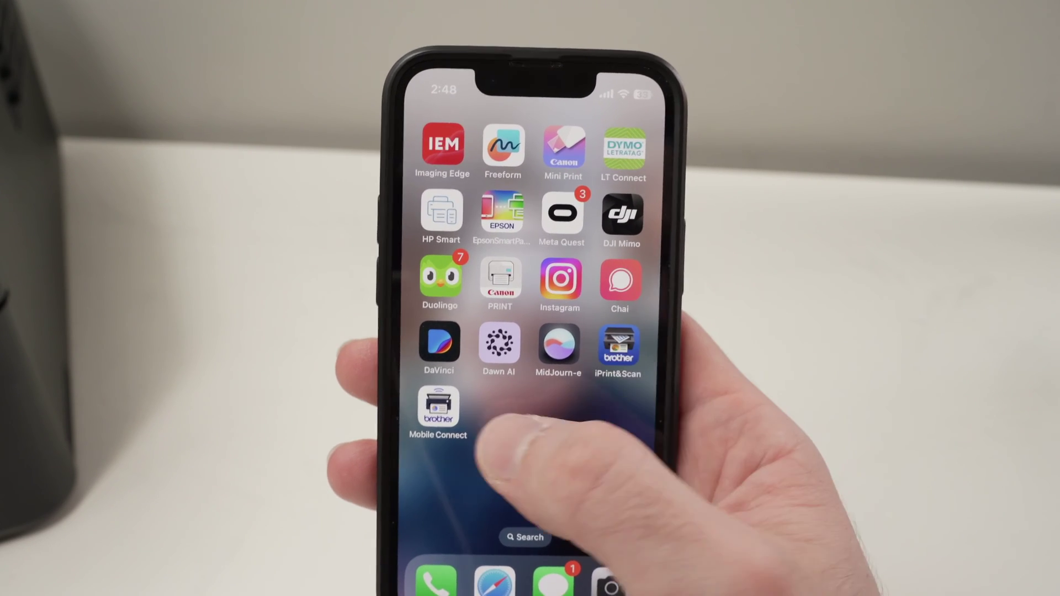
# In Brother Mobile Connect, set 2-sided to Flip on long edge and back out to the preview.
pyautogui.click(438, 400)
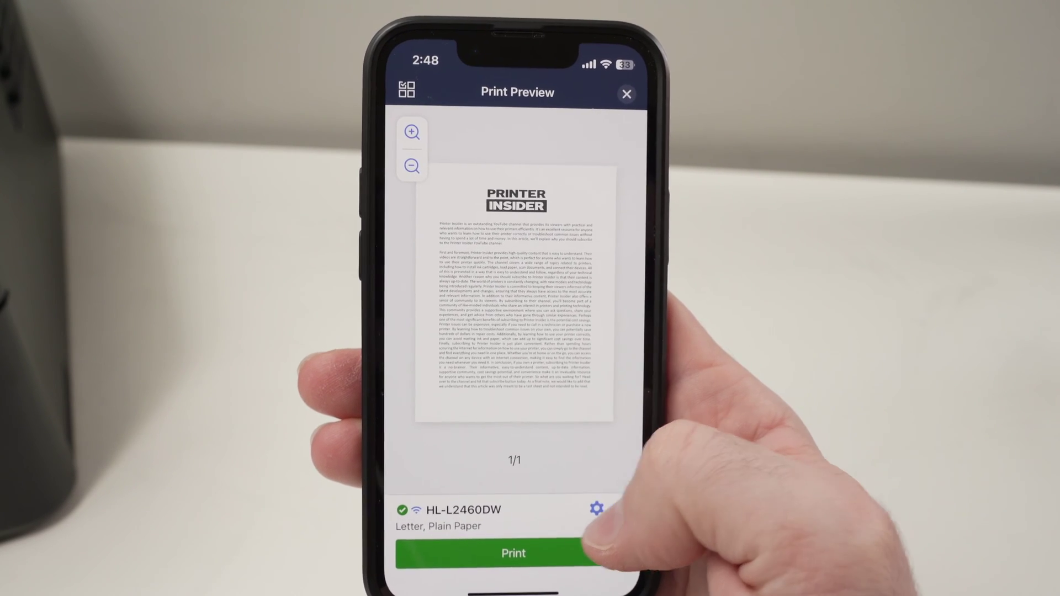
pyautogui.click(601, 502)
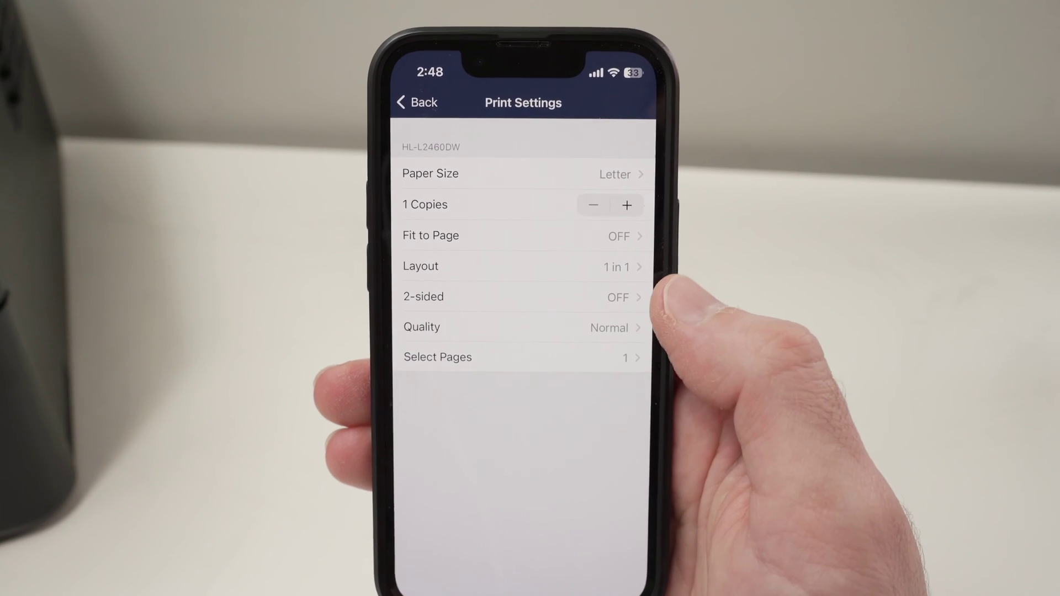
pyautogui.click(613, 302)
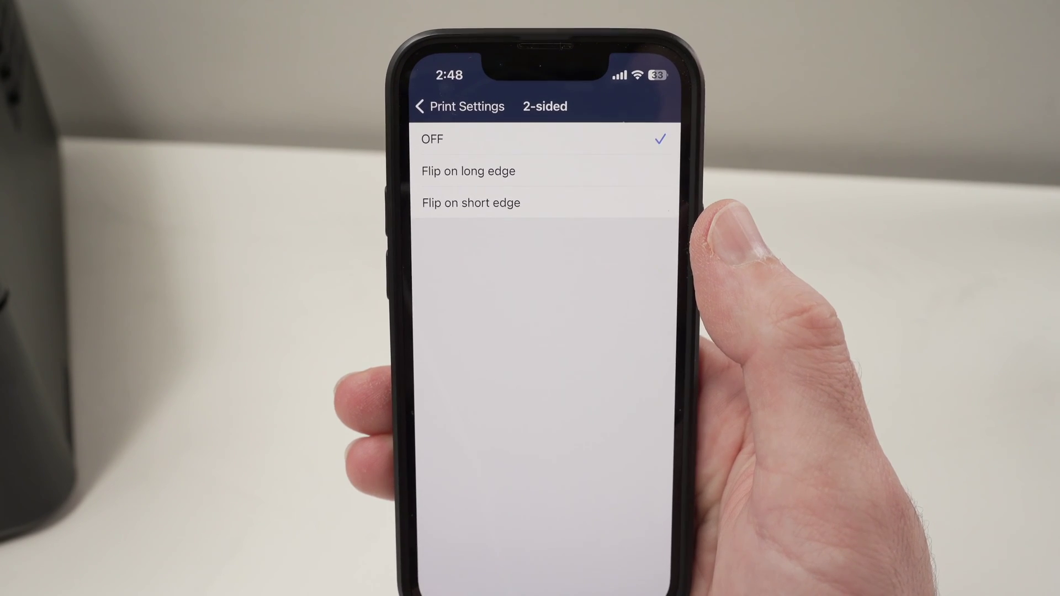
pyautogui.click(629, 170)
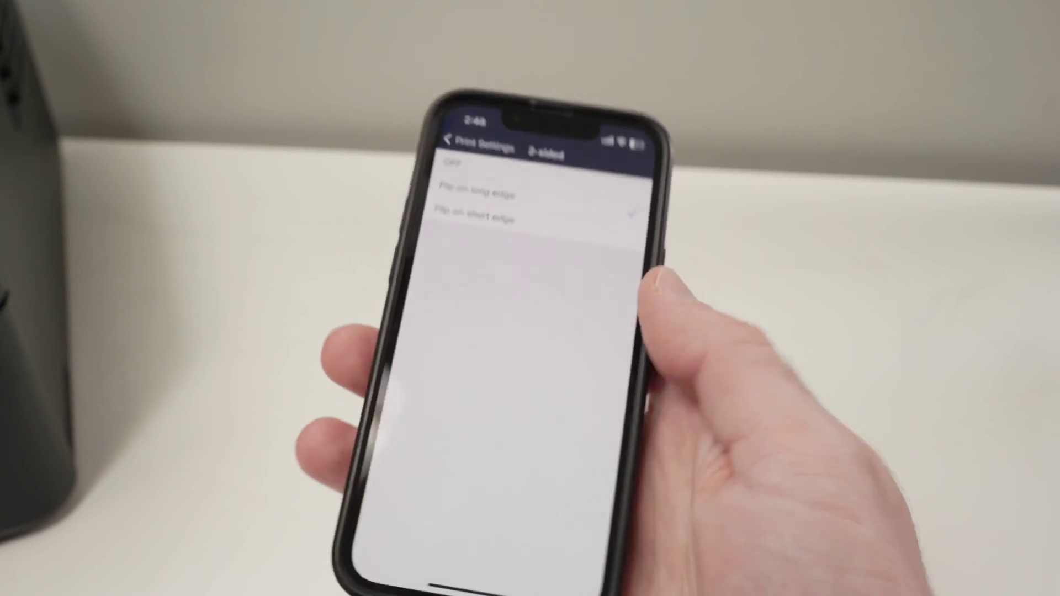
pyautogui.click(476, 143)
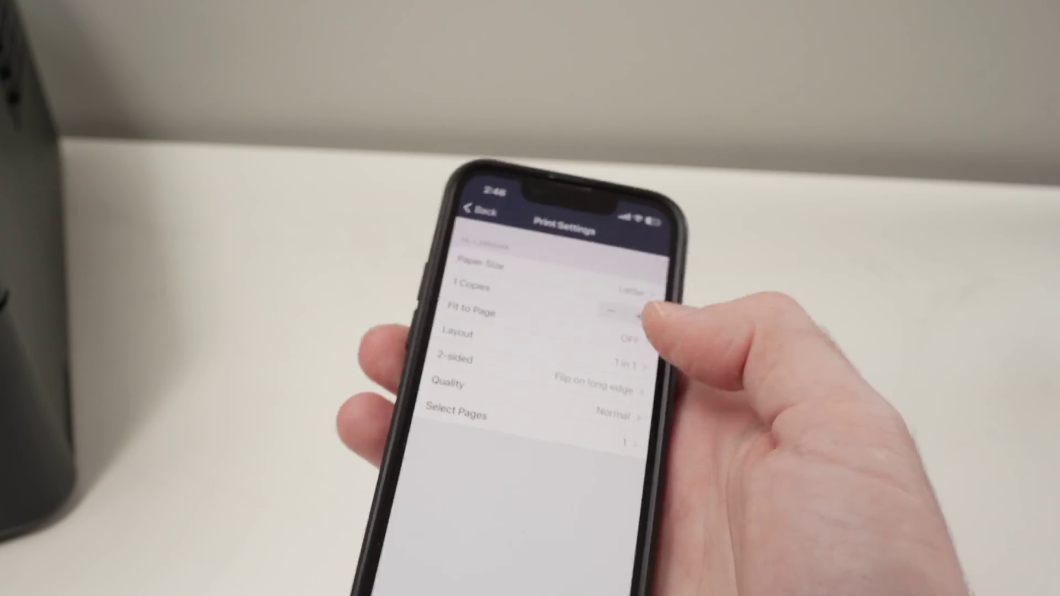
pyautogui.click(480, 208)
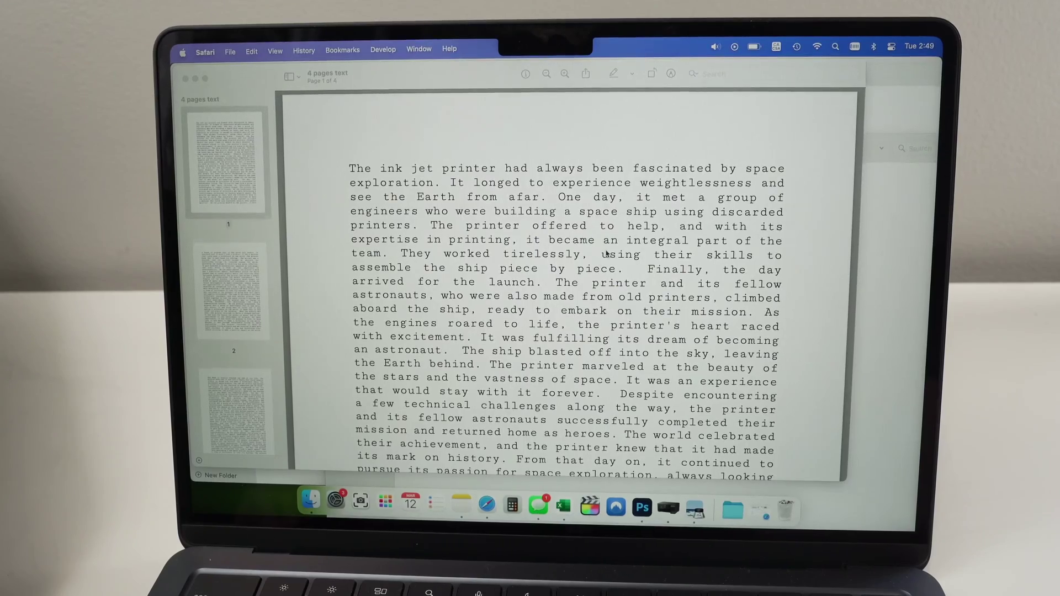
# Bring Preview to the front and choose File > Print for the four-page document.
pyautogui.click(606, 254)
pyautogui.click(237, 49)
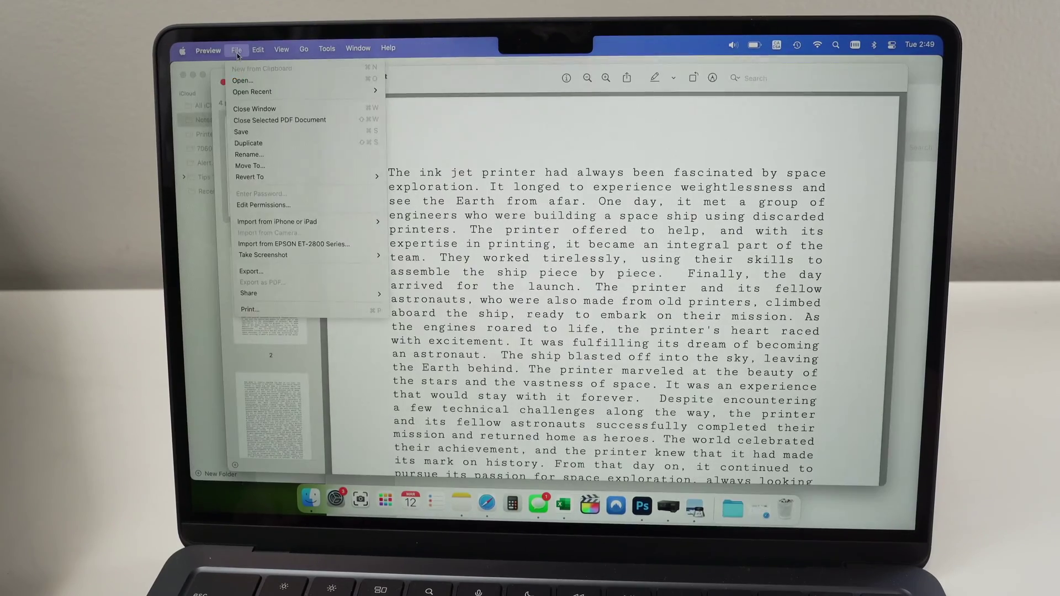
pyautogui.click(260, 310)
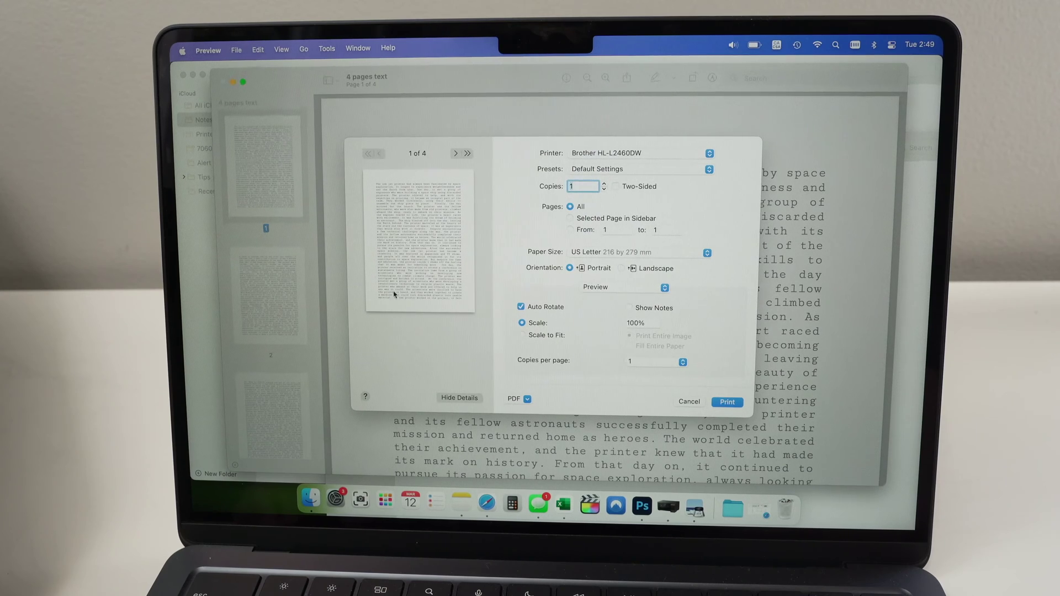